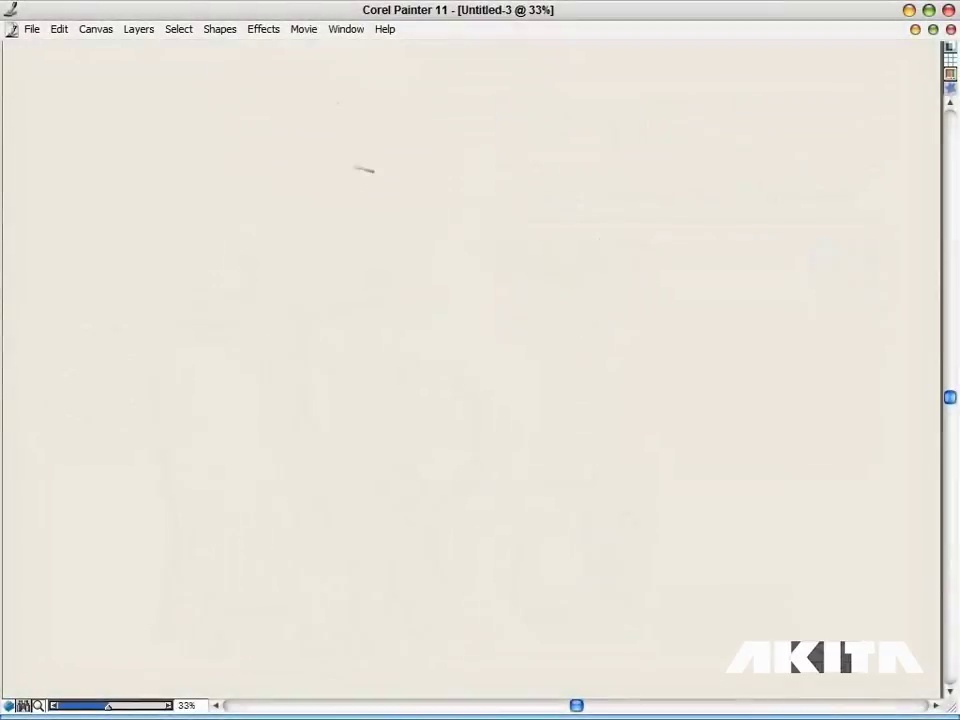
Sketch the long left leg and build up the flat horizontal head line in pencil.
mouse_move(270, 178)
left_mouse_down()
mouse_move(330, 470)
mouse_move(330, 460)
left_mouse_up()
mouse_move(295, 190)
left_mouse_down()
mouse_move(305, 323)
mouse_move(330, 450)
left_mouse_up()
left_click_drag(272, 168, 440, 155)
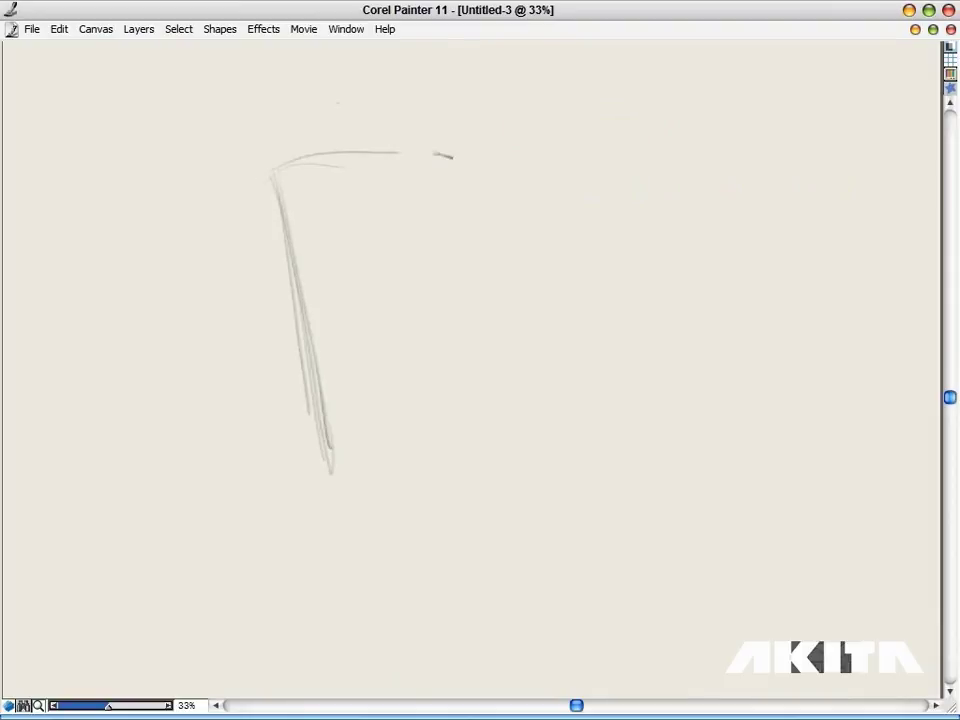
left_click_drag(280, 170, 440, 160)
left_click_drag(225, 188, 450, 145)
left_click_drag(290, 160, 480, 148)
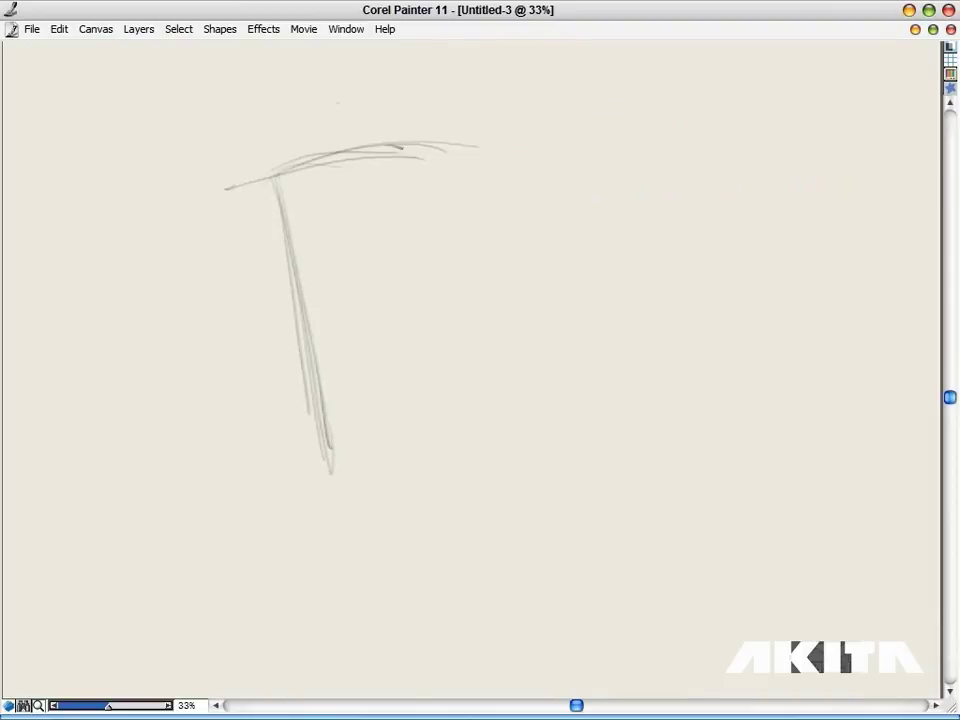
mouse_move(280, 180)
left_mouse_down()
mouse_move(135, 178)
mouse_move(530, 148)
left_mouse_up()
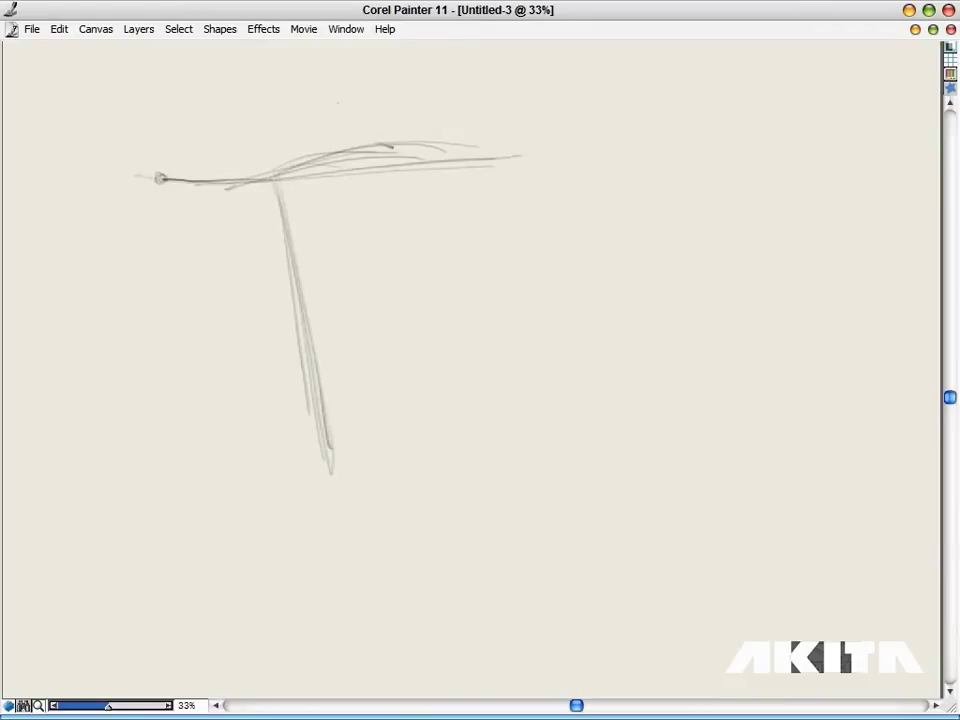
mouse_move(300, 160)
left_mouse_down()
mouse_move(520, 150)
mouse_move(515, 165)
mouse_move(470, 162)
mouse_move(480, 290)
left_mouse_up()
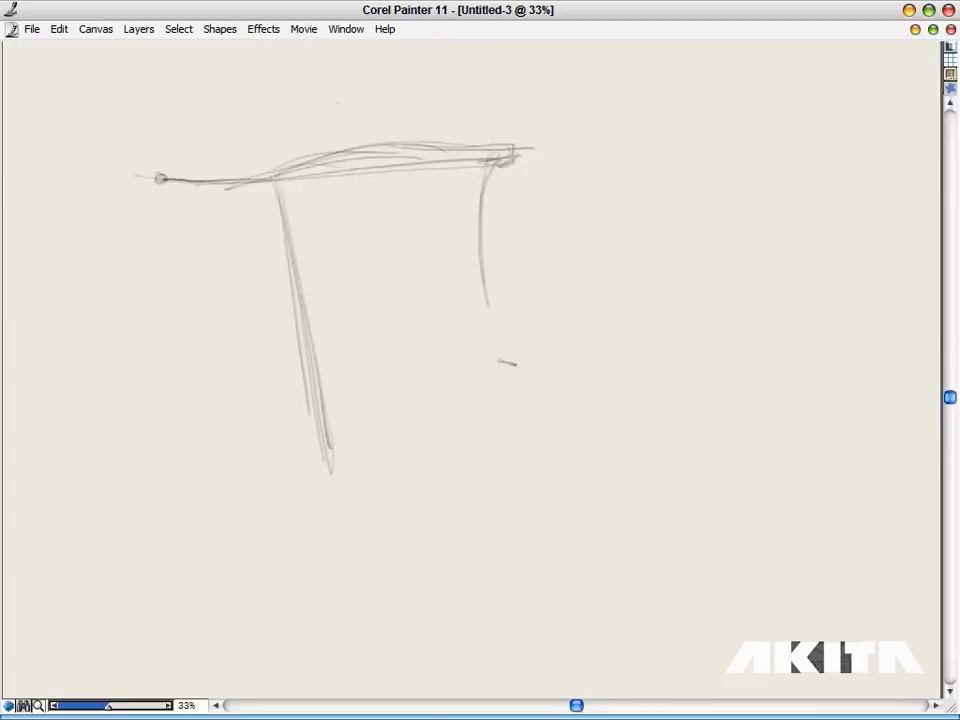
Add the curved right leg, lengthen the left leg, and draw a round-tipped eyestalk.
mouse_move(490, 165)
left_mouse_down()
mouse_move(520, 370)
mouse_move(550, 385)
left_mouse_up()
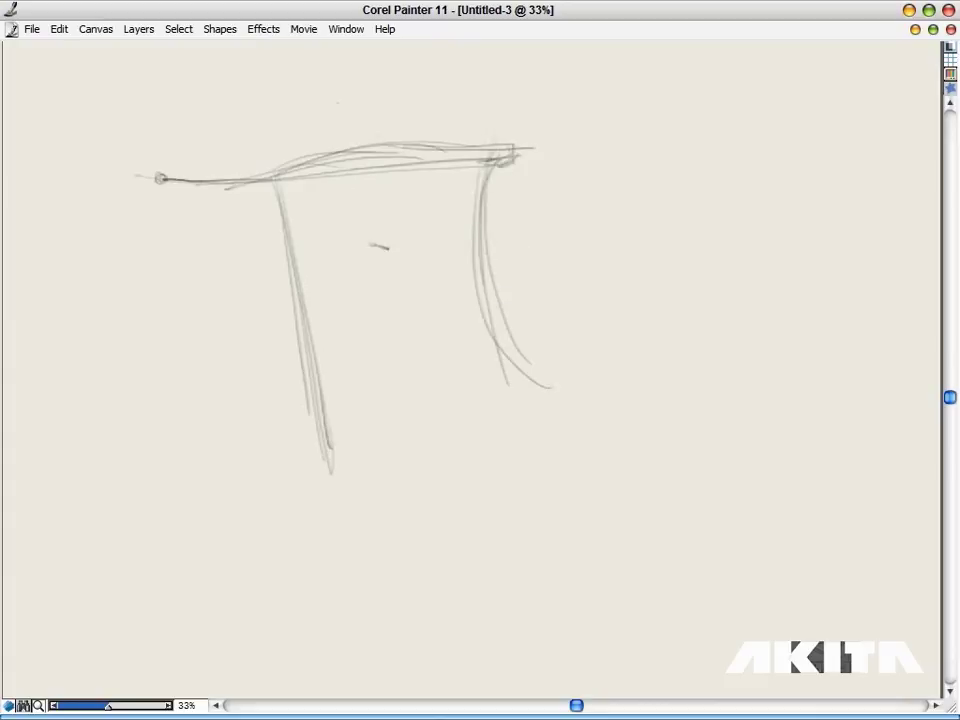
left_click_drag(338, 494, 310, 490)
left_click_drag(285, 190, 300, 390)
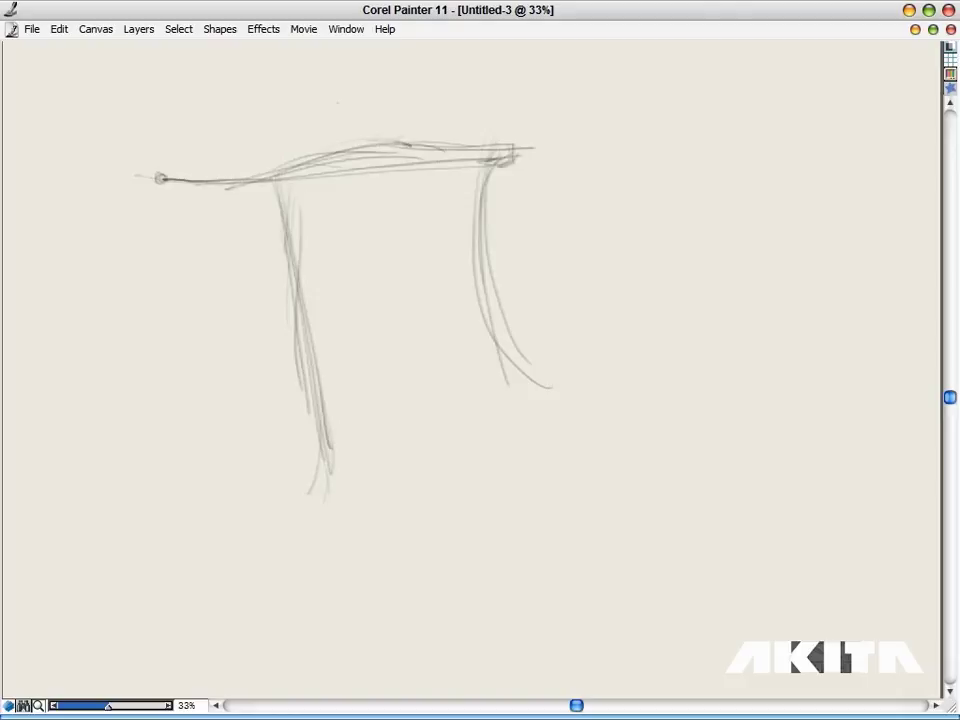
left_click_drag(410, 148, 415, 90)
Add a second eyestalk, curl horns at both head ends, and lengthen both legs.
mouse_move(328, 92)
left_mouse_down()
mouse_move(344, 97)
mouse_move(345, 140)
mouse_move(334, 98)
left_mouse_up()
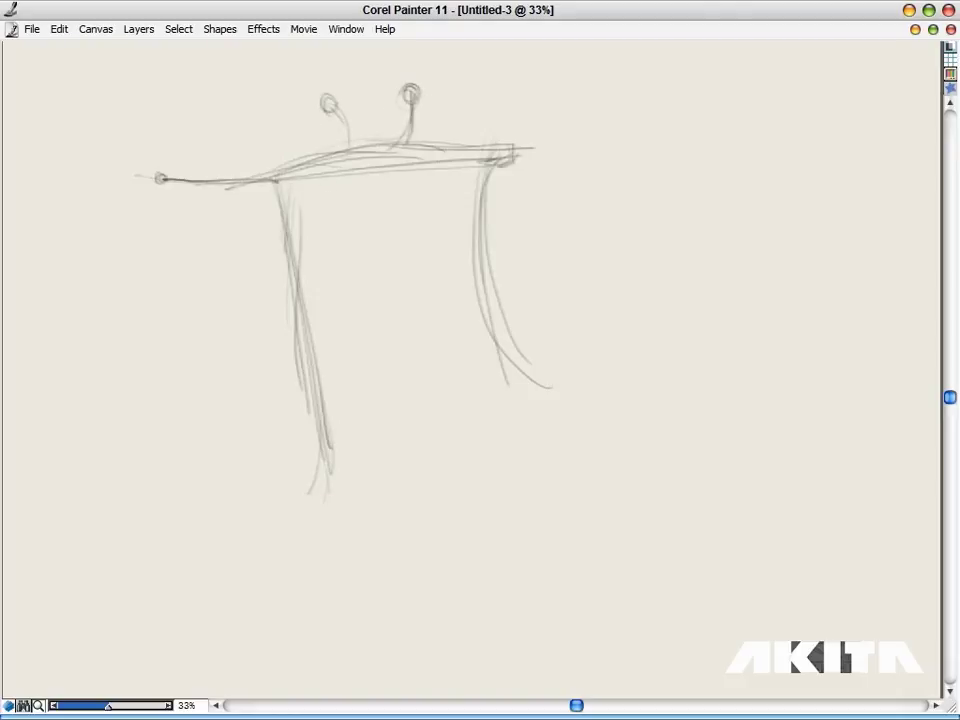
left_click_drag(505, 158, 600, 128)
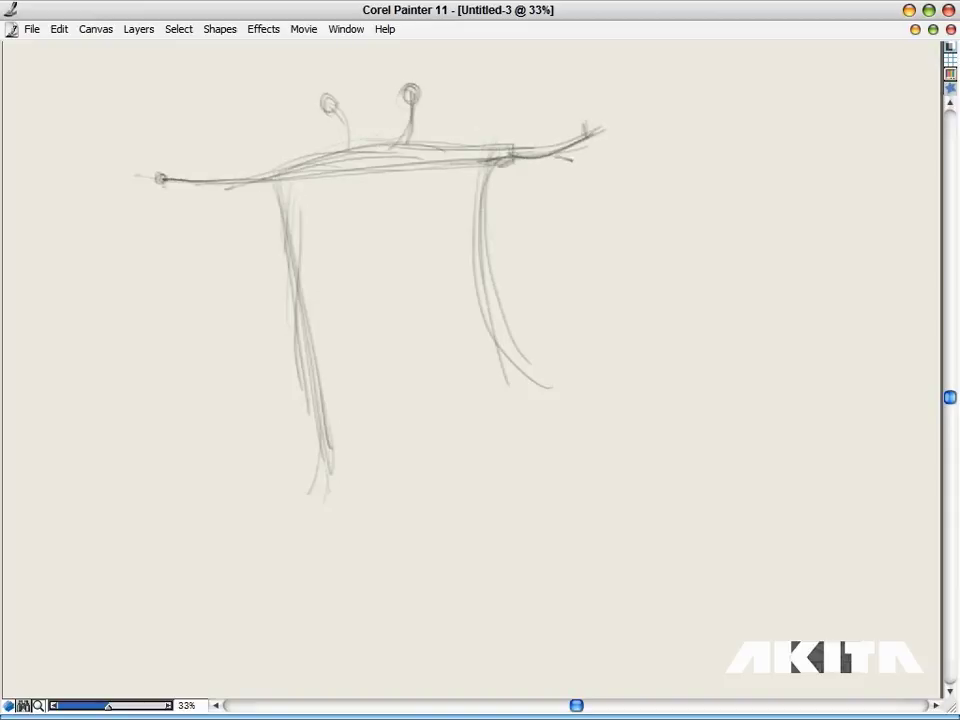
mouse_move(585, 115)
left_mouse_down()
mouse_move(565, 125)
mouse_move(545, 112)
left_mouse_up()
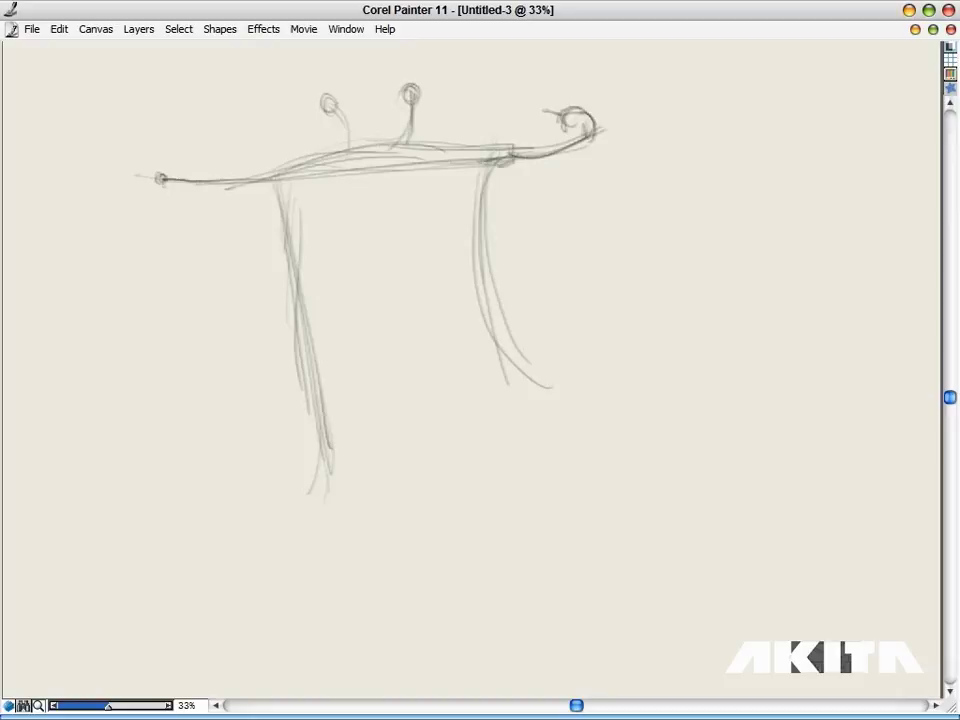
mouse_move(180, 155)
left_mouse_down()
mouse_move(170, 172)
mouse_move(178, 150)
left_mouse_up()
left_click_drag(485, 300, 530, 420)
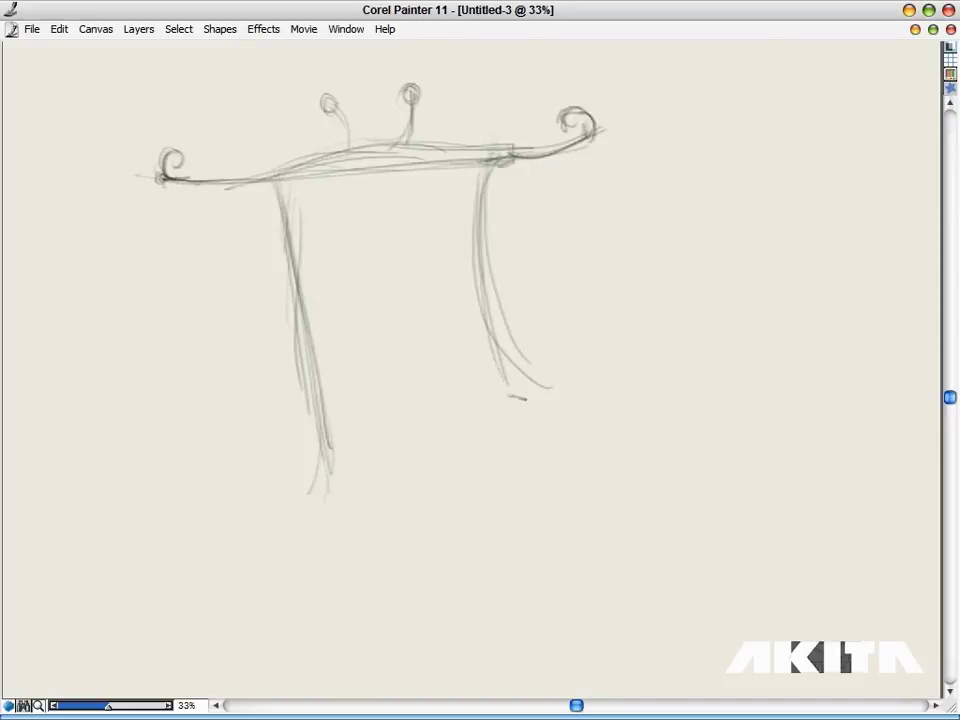
mouse_move(325, 445)
left_mouse_down()
mouse_move(340, 450)
mouse_move(318, 505)
left_mouse_up()
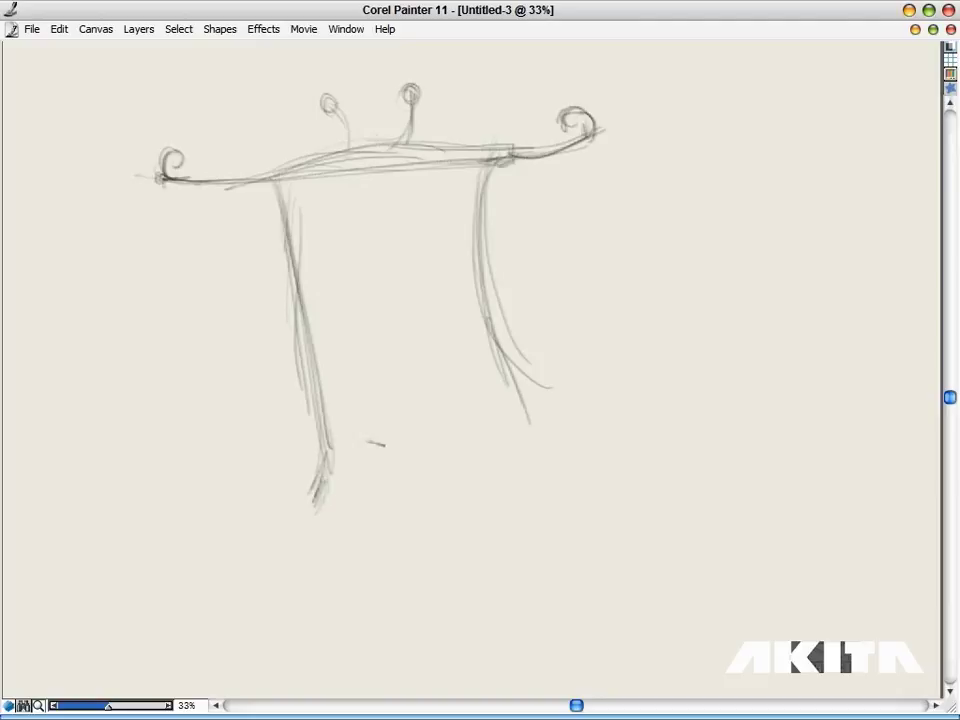
Lengthen the right leg and shape the left leg into a clawed foot.
left_click_drag(535, 425, 550, 488)
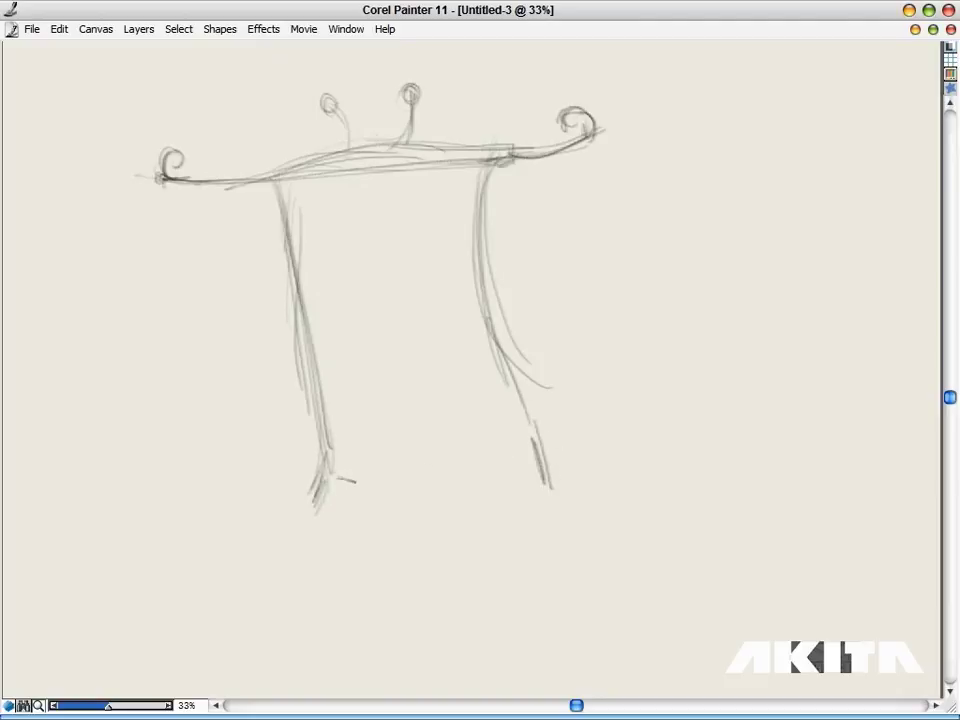
left_click_drag(322, 470, 340, 575)
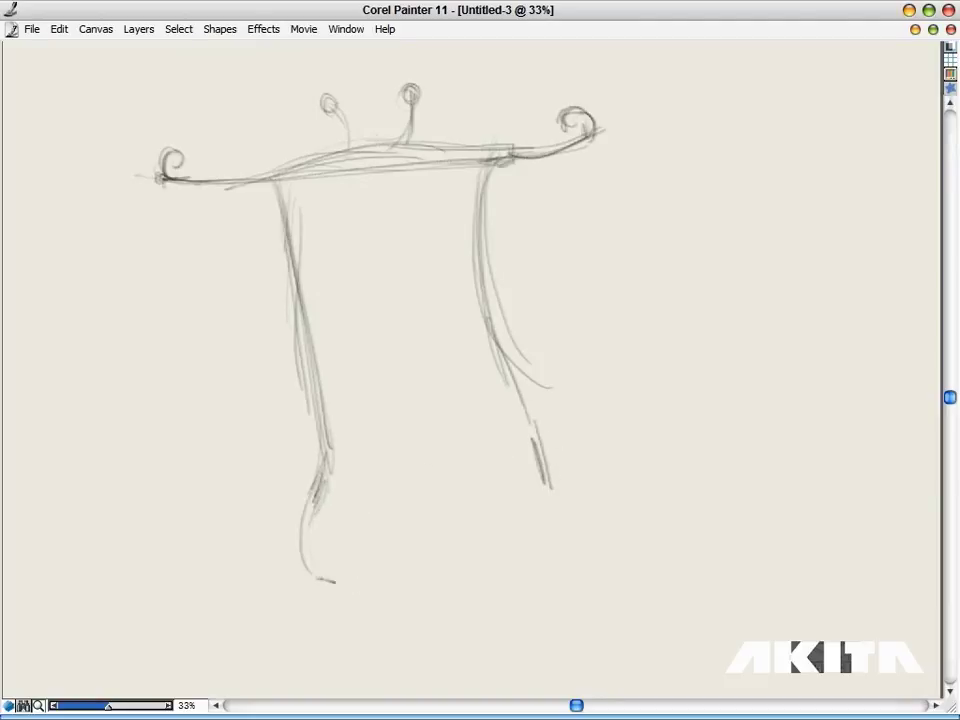
left_click_drag(318, 475, 345, 578)
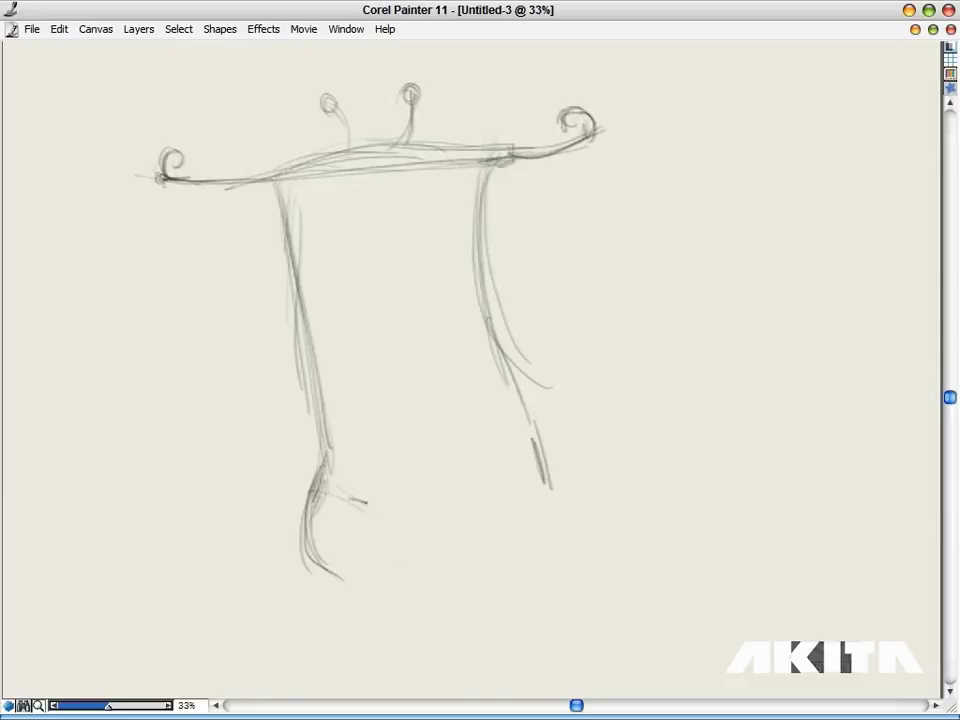
mouse_move(368, 500)
left_mouse_down()
mouse_move(375, 565)
mouse_move(405, 575)
left_mouse_up()
mouse_move(340, 575)
left_mouse_down()
mouse_move(385, 595)
mouse_move(385, 575)
left_mouse_up()
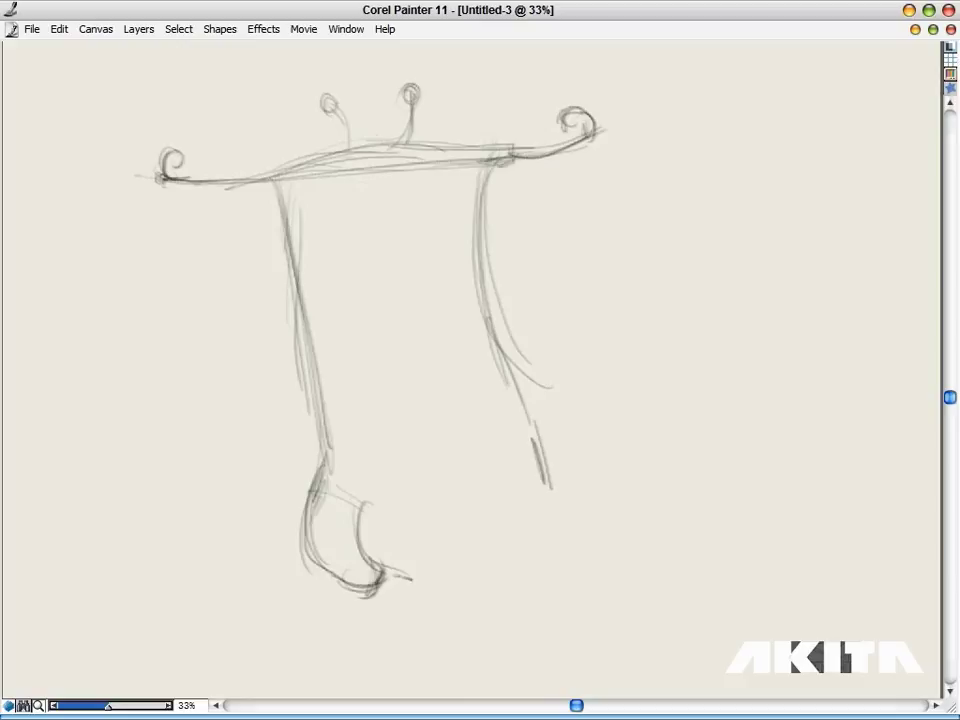
Outline the clawed right foot and join both feet with a curved belly line.
left_click_drag(540, 470, 528, 558)
mouse_move(485, 478)
left_mouse_down()
mouse_move(470, 500)
mouse_move(488, 560)
left_mouse_up()
mouse_move(478, 510)
left_mouse_down()
mouse_move(488, 555)
mouse_move(515, 580)
left_mouse_up()
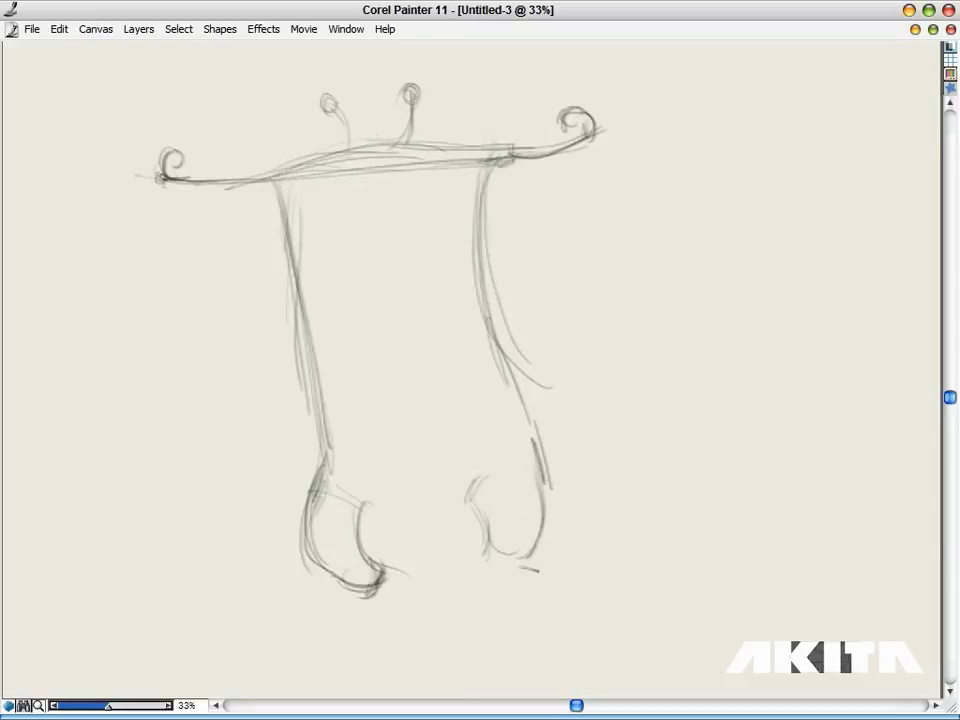
left_click_drag(478, 352, 498, 357)
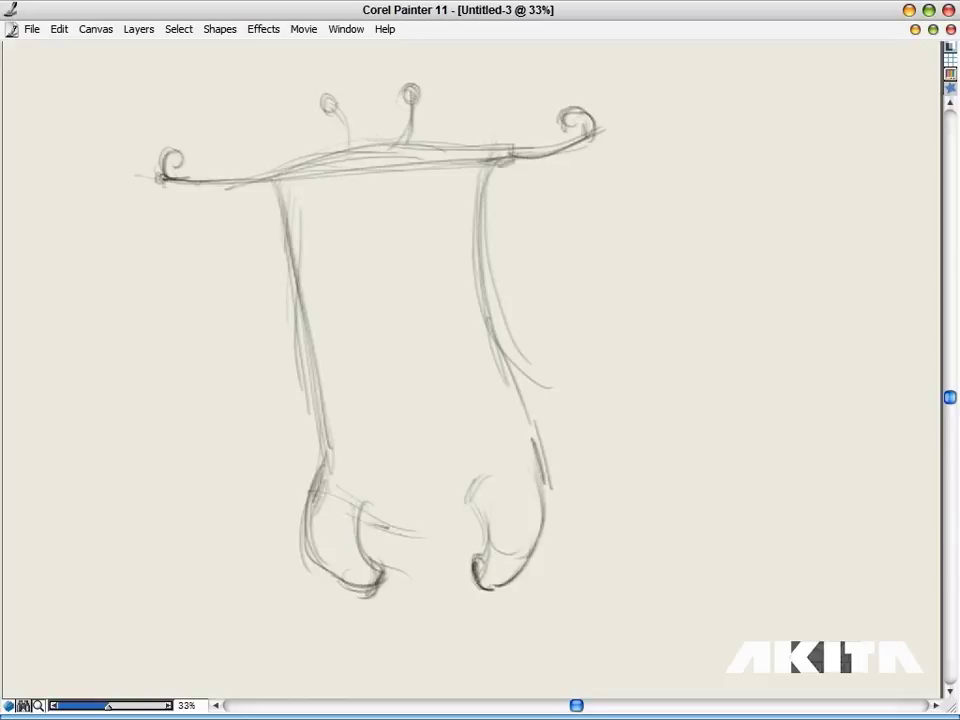
left_click_drag(360, 520, 495, 535)
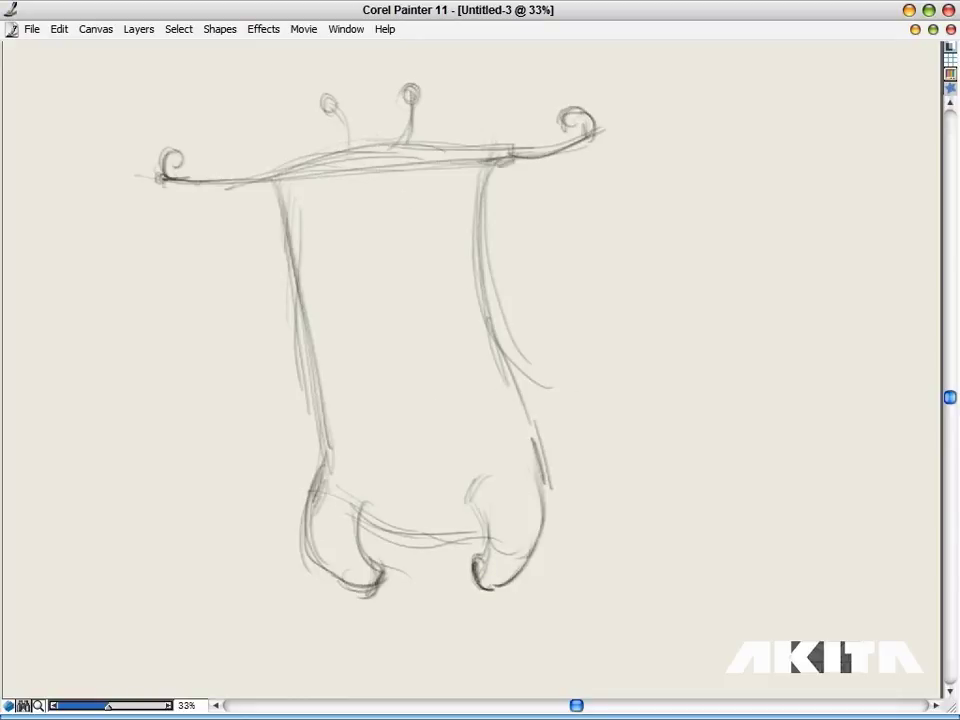
Pan the canvas left and sketch a dark haunch arc right of the body.
left_click_drag(515, 377, 455, 397)
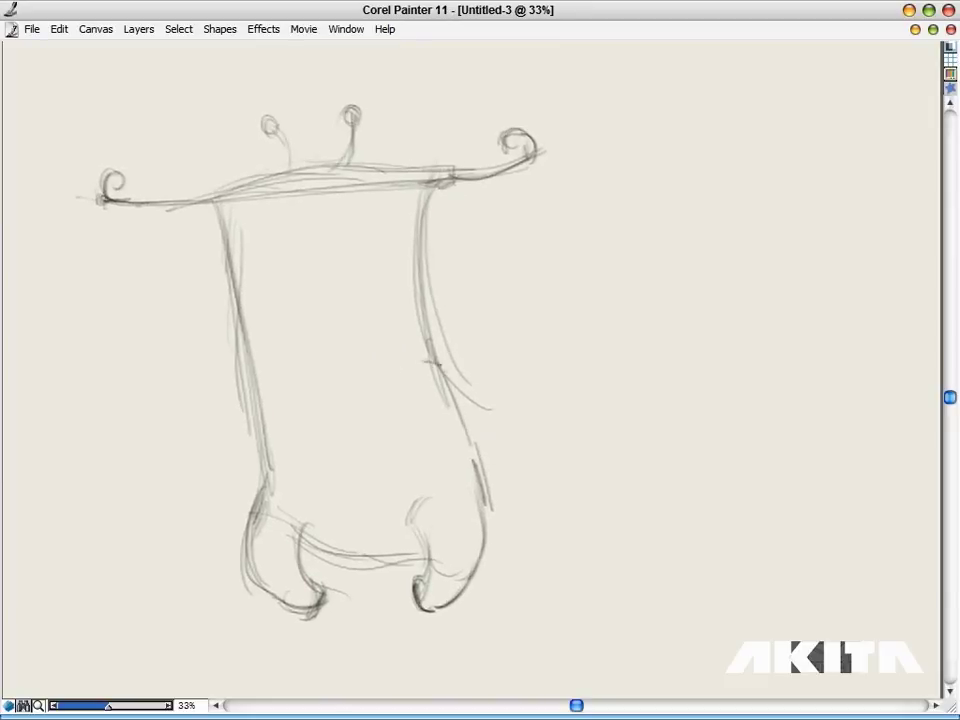
left_click_drag(560, 390, 600, 375)
left_click_drag(440, 370, 580, 450)
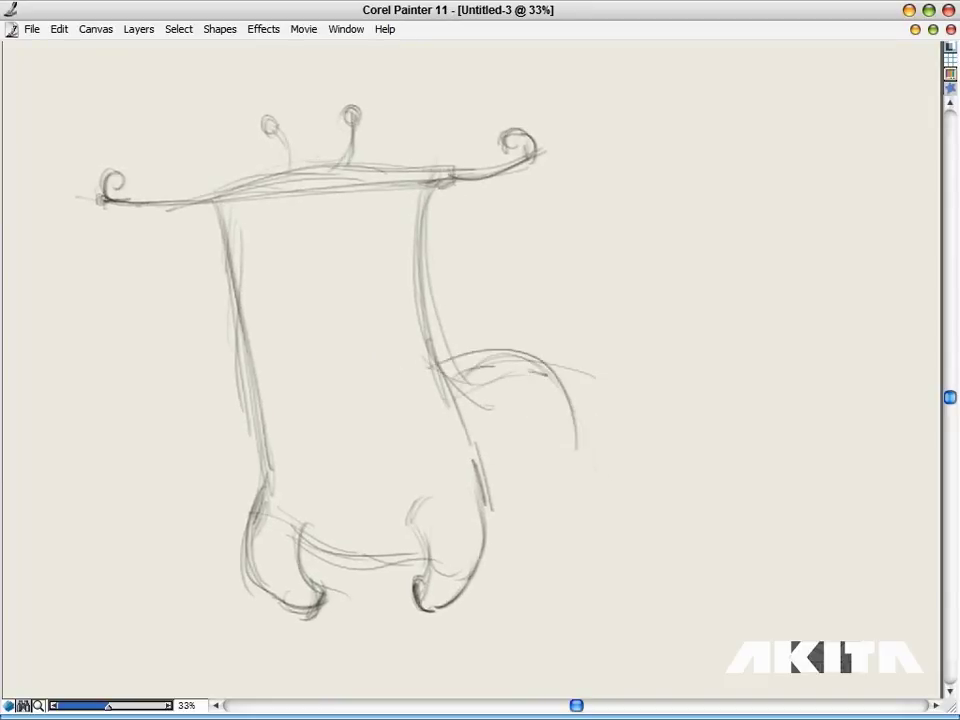
mouse_move(445, 360)
left_mouse_down()
mouse_move(580, 440)
mouse_move(595, 490)
left_mouse_up()
left_click_drag(560, 400, 590, 500)
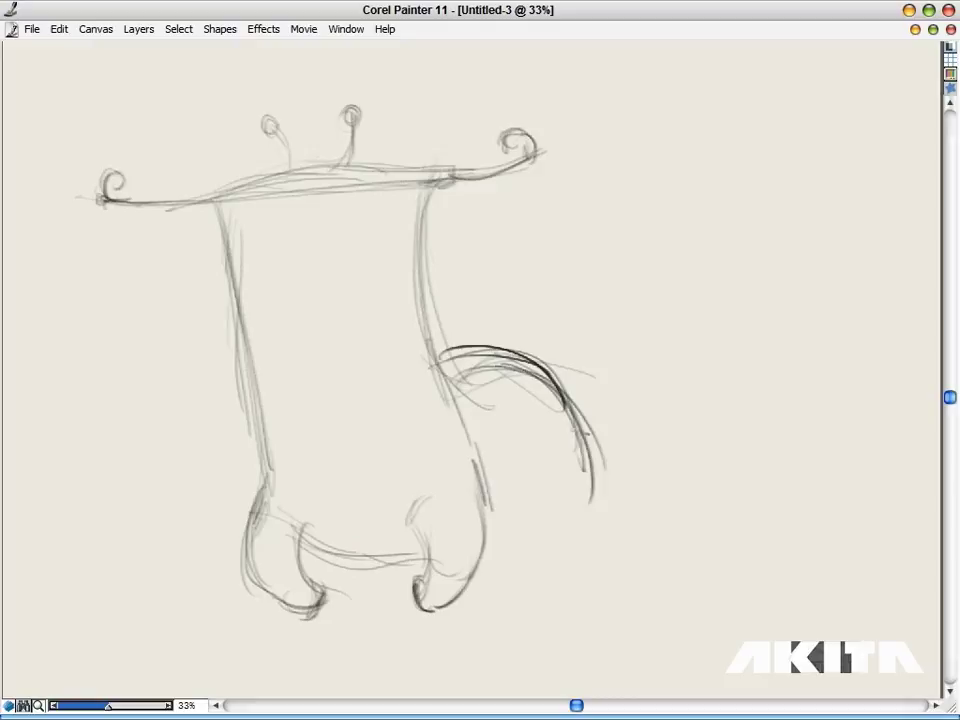
Draw the rear leg's edges and a rear foot with hooked claws.
mouse_move(500, 536)
left_mouse_down()
mouse_move(520, 543)
mouse_move(595, 515)
left_mouse_up()
left_click_drag(462, 262, 480, 267)
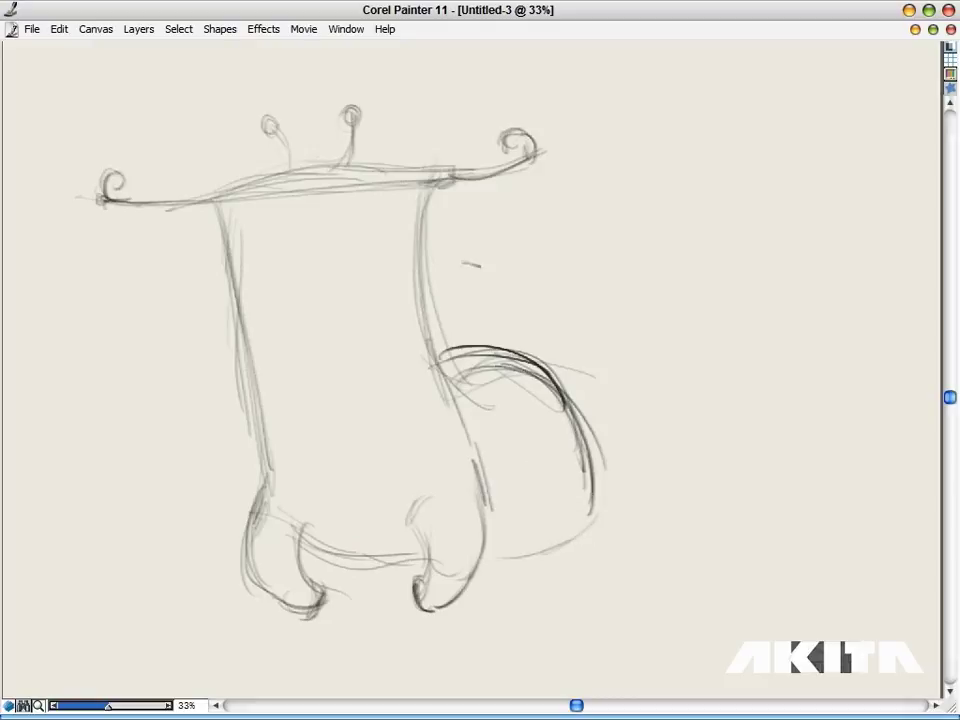
left_click_drag(560, 480, 530, 520)
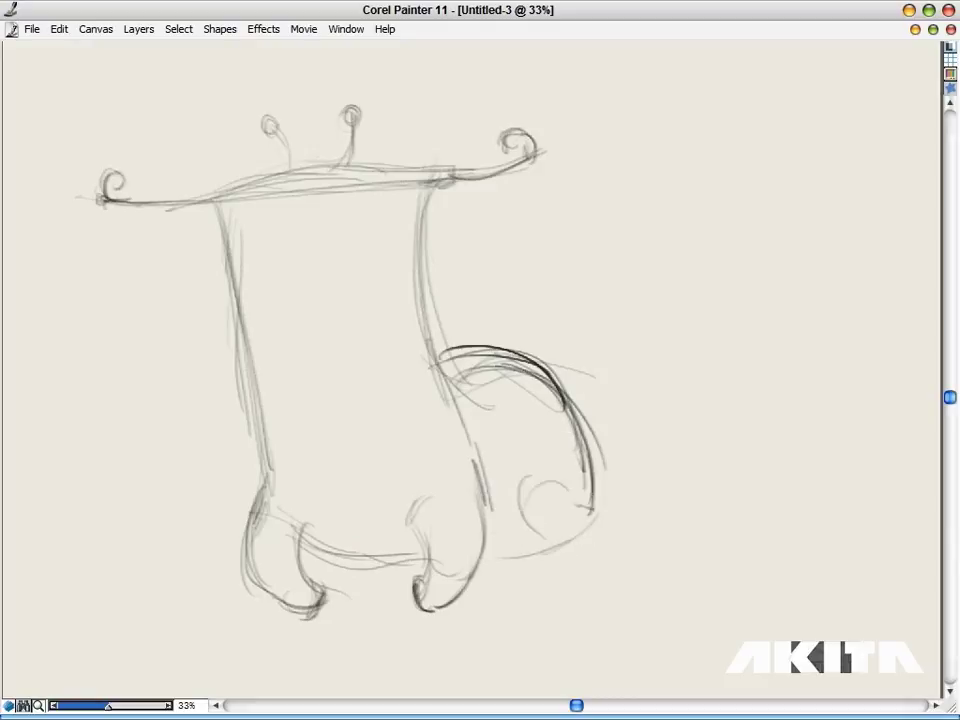
left_click_drag(590, 470, 590, 585)
left_click_drag(552, 550, 570, 560)
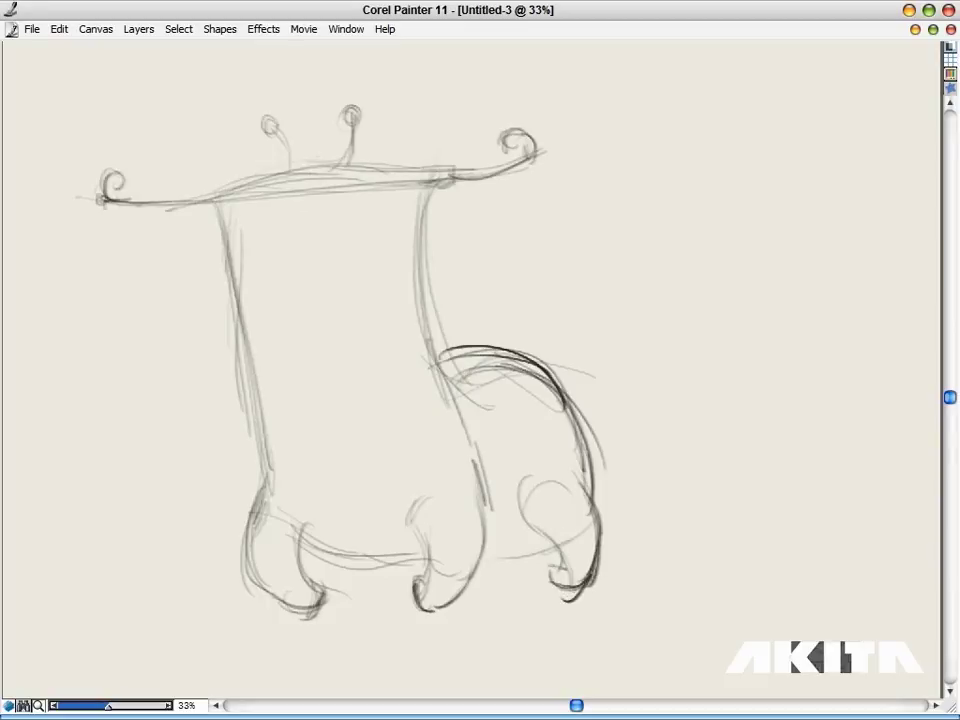
left_click_drag(525, 505, 595, 580)
mouse_move(492, 560)
left_mouse_down()
mouse_move(540, 590)
mouse_move(530, 565)
left_mouse_up()
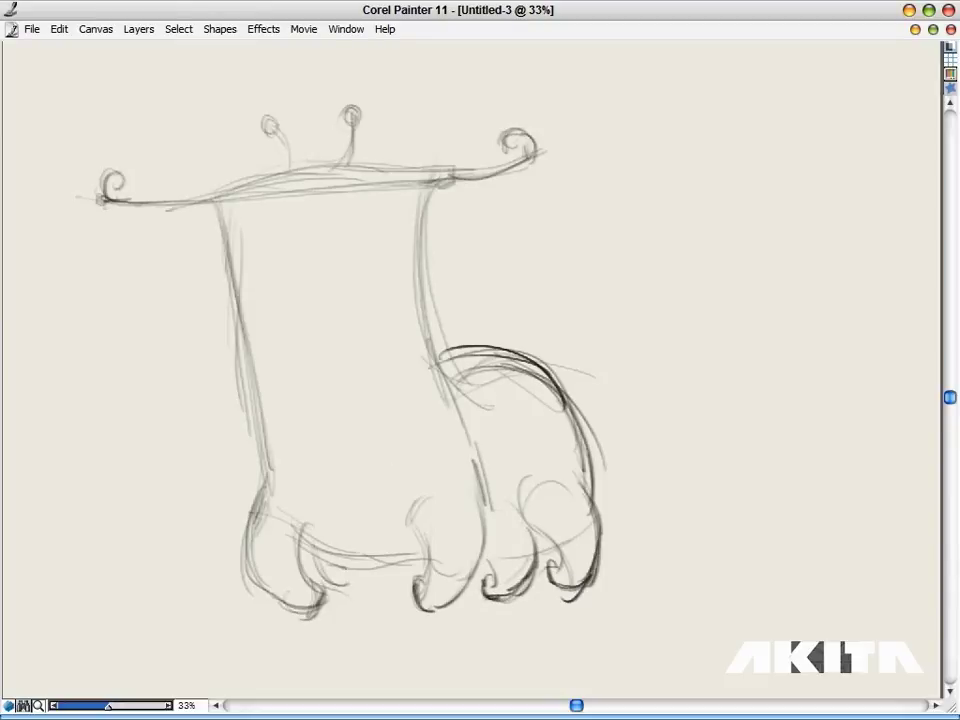
Curl claws under the left foot, refine the haunch joint, and sketch the rising tail.
mouse_move(320, 575)
left_mouse_down()
mouse_move(375, 580)
mouse_move(370, 570)
mouse_move(386, 568)
left_mouse_up()
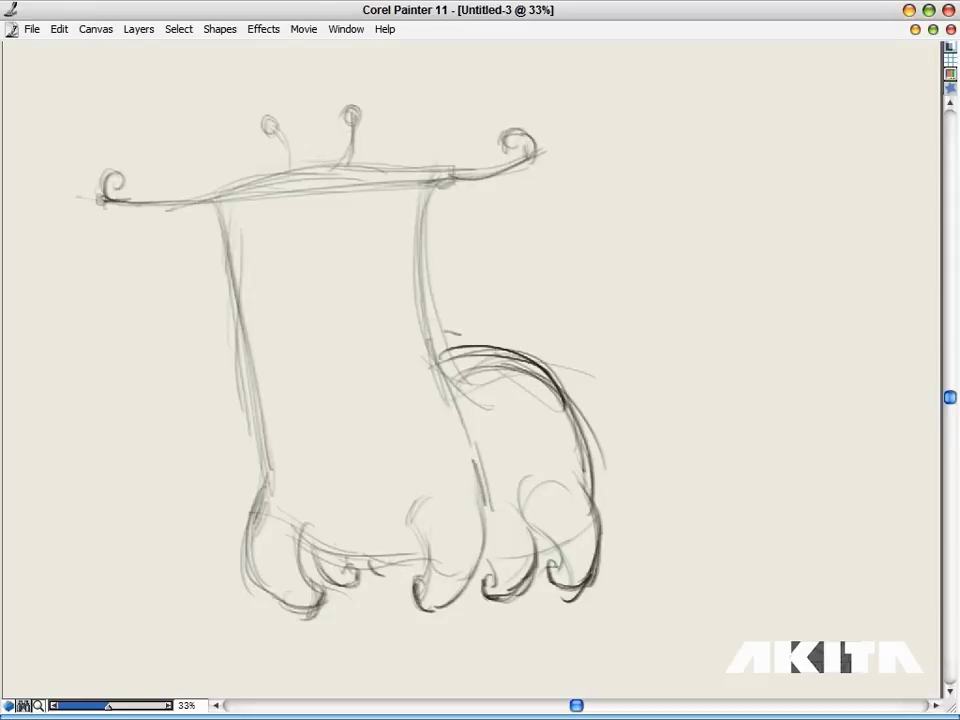
left_click_drag(425, 350, 460, 370)
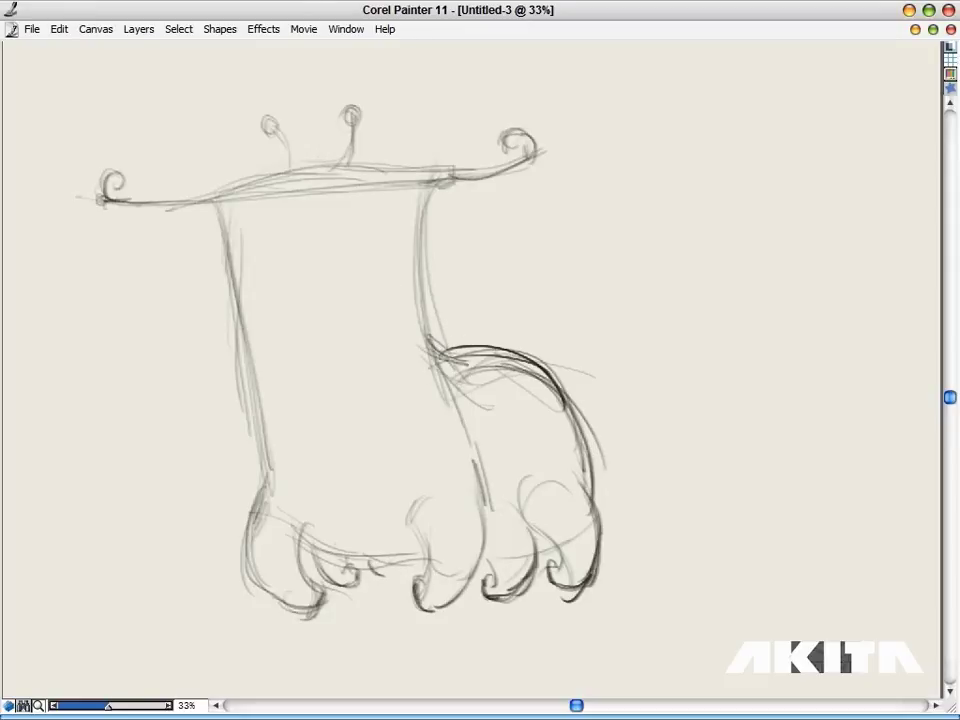
left_click_drag(605, 460, 622, 467)
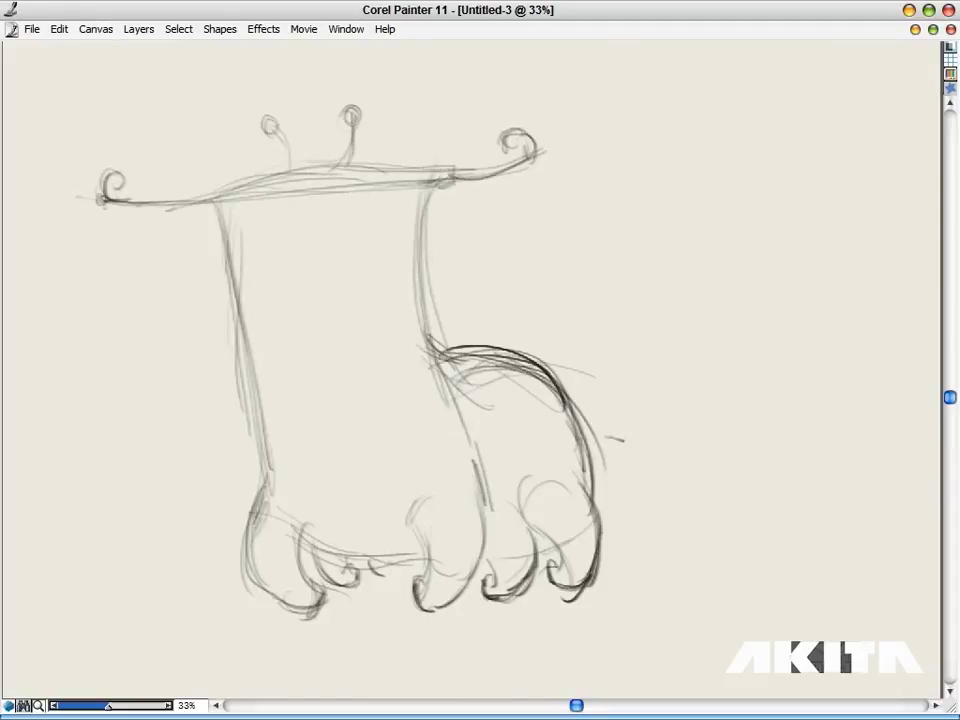
left_click_drag(590, 445, 655, 358)
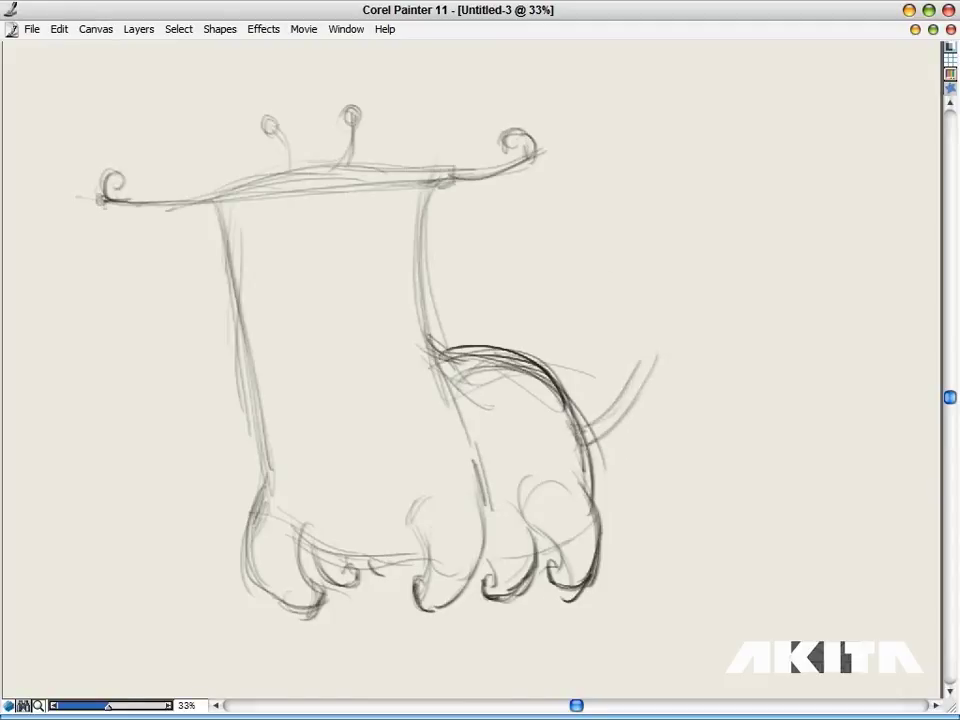